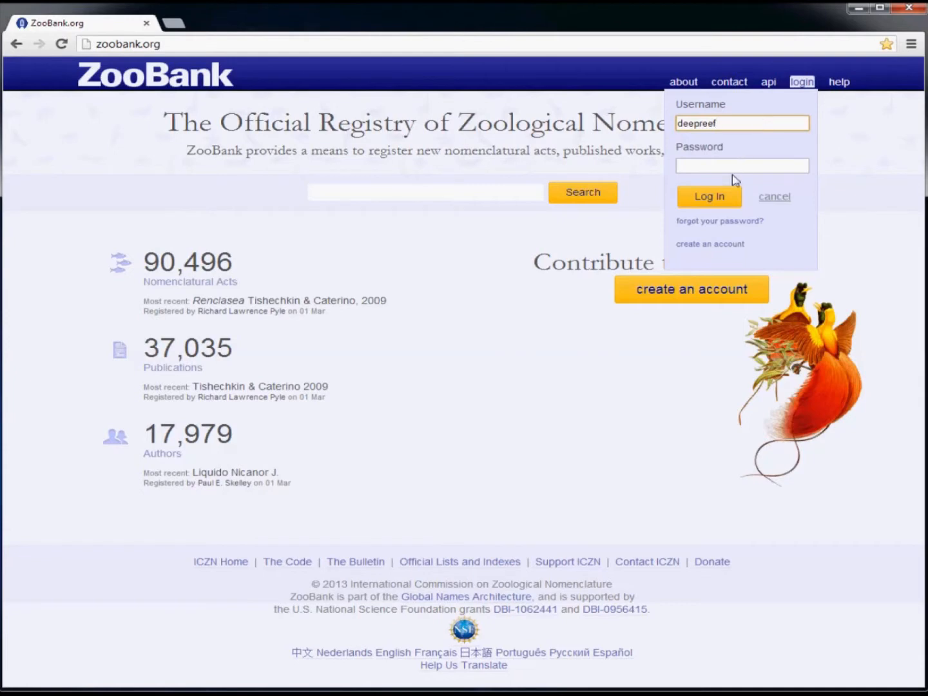
Enter the account password and log in
left_click(728, 167)
type("••••••")
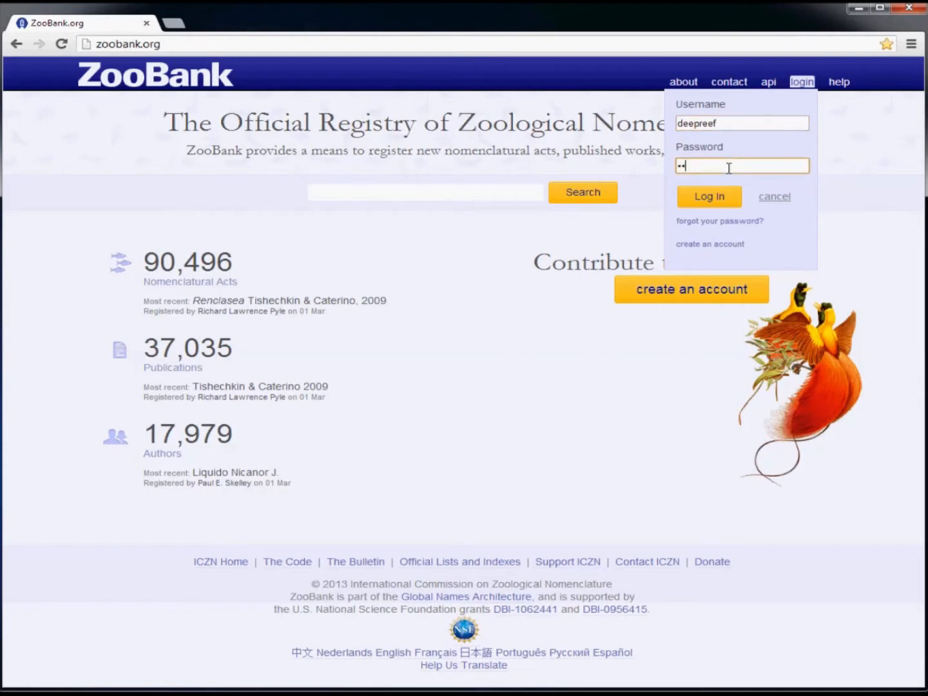
left_click(716, 200)
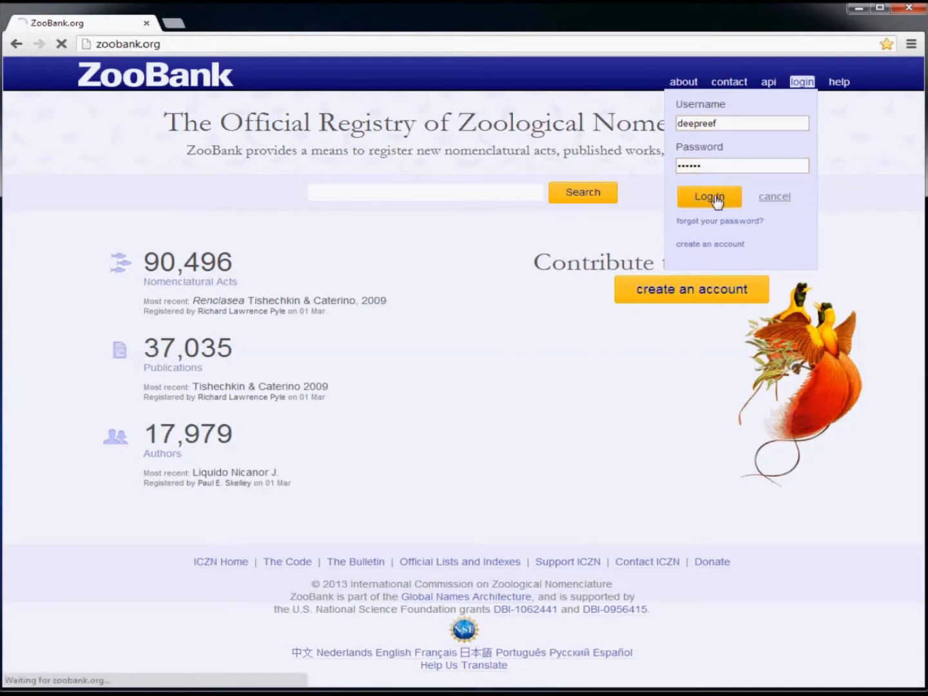
Open the most recent publication and start registering a new nomenclatural act in it with the rank group Genus
left_click(298, 387)
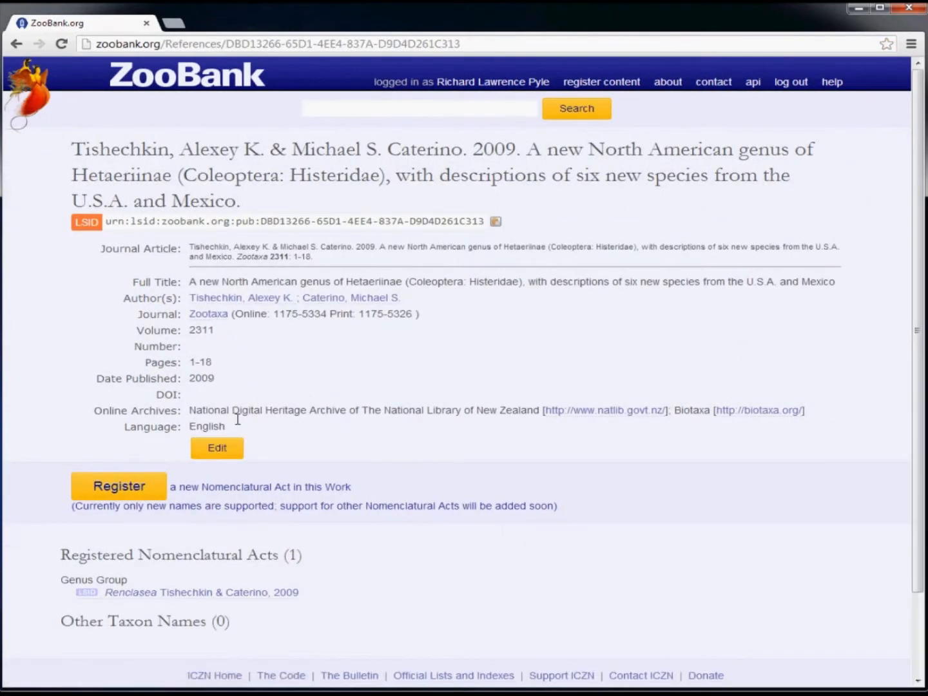
left_click(95, 500)
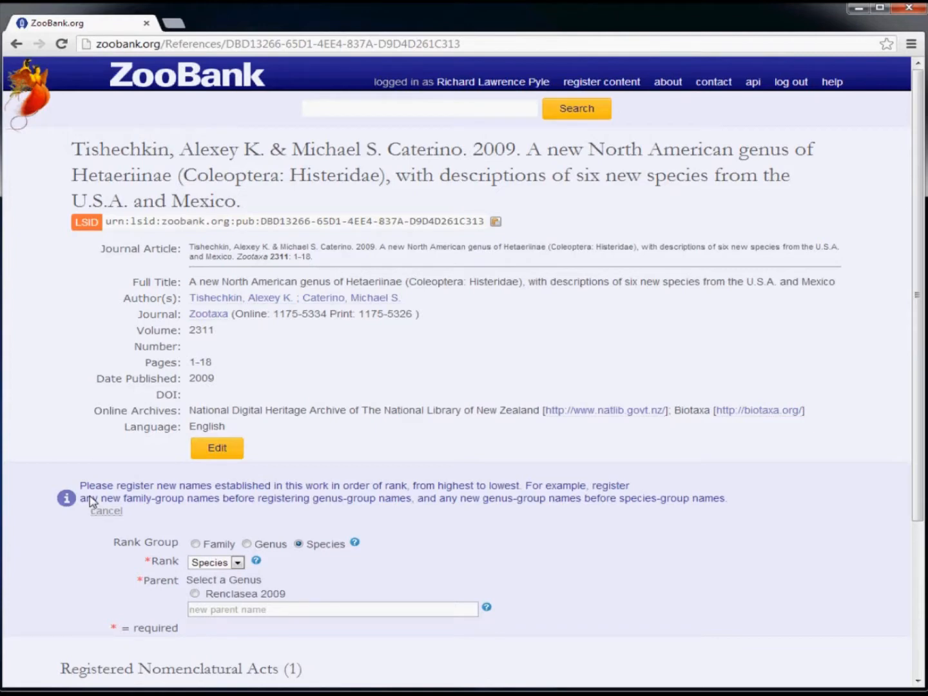
left_click(194, 544)
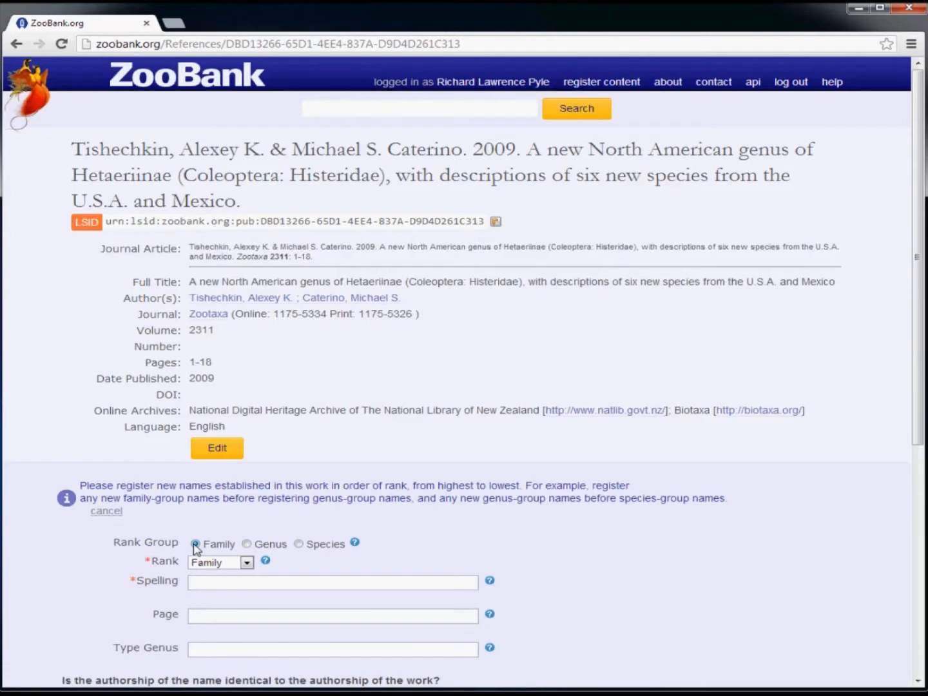
left_click(246, 544)
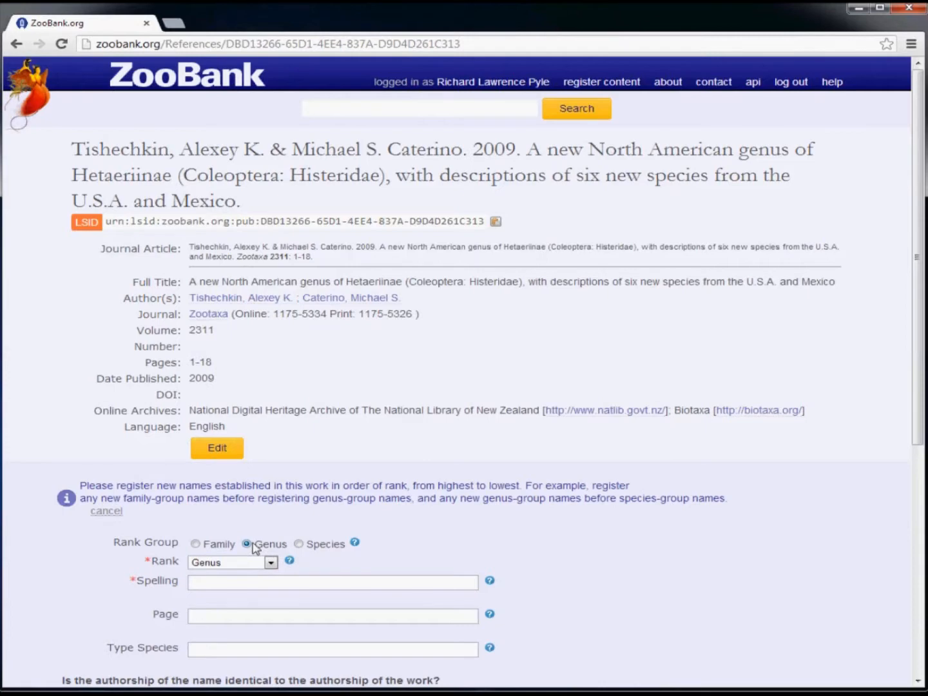
left_click(299, 544)
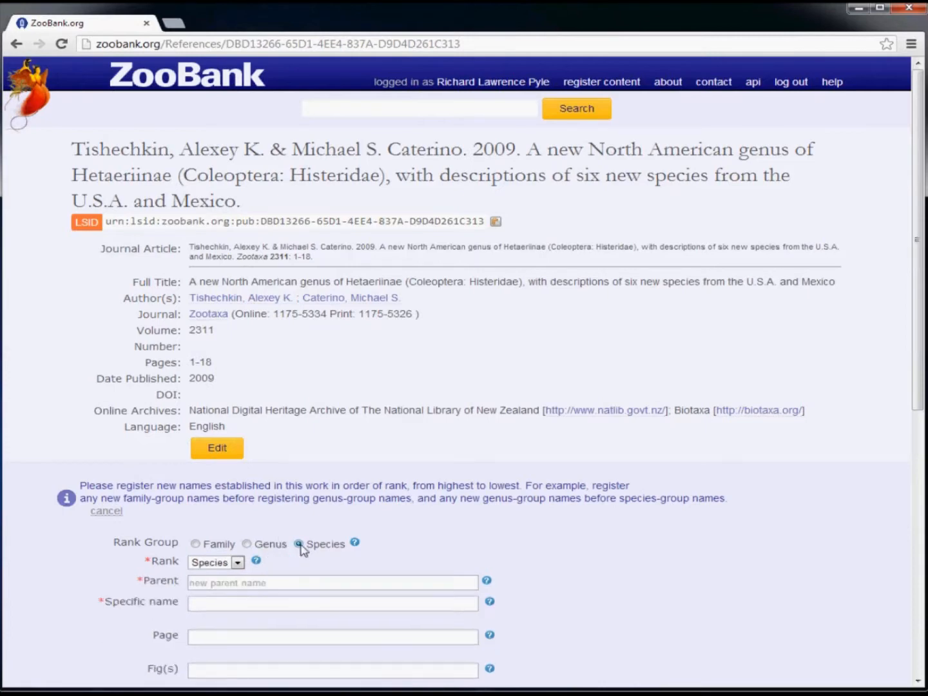
left_click(248, 544)
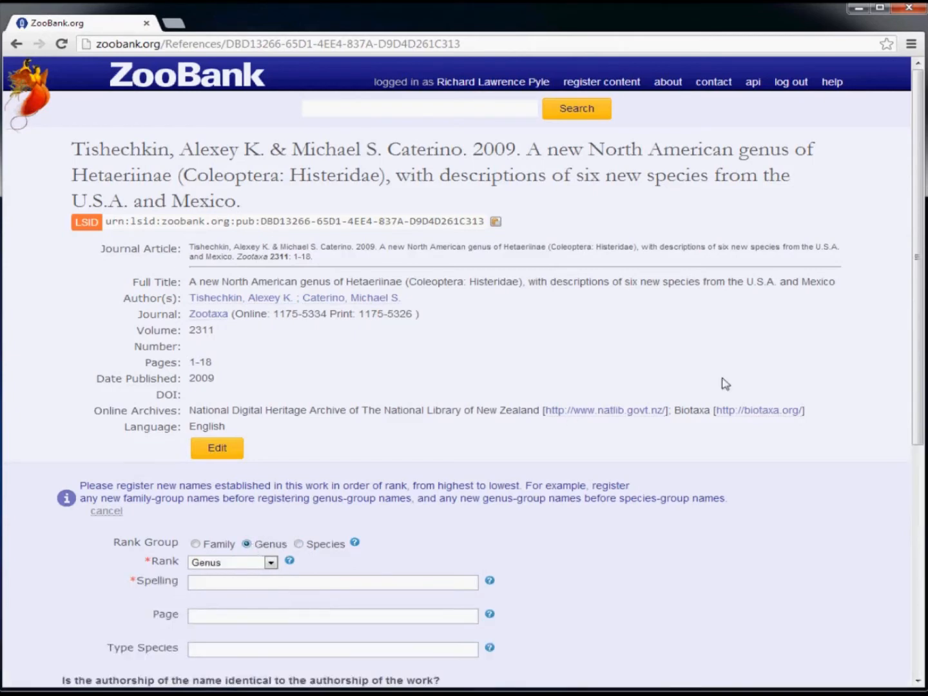
Fill in the genus details with the spelling Renclasea, page 2 and type species Renclasea skelleyi
left_click_drag(918, 381, 921, 462)
left_click(303, 448)
type("Renclase")
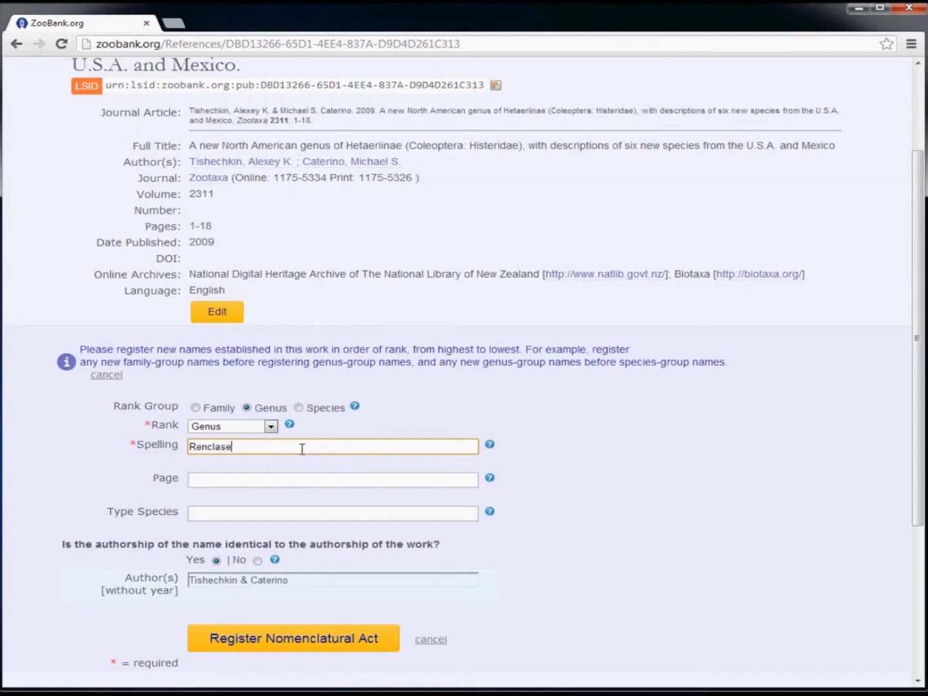
type("a")
key("Tab")
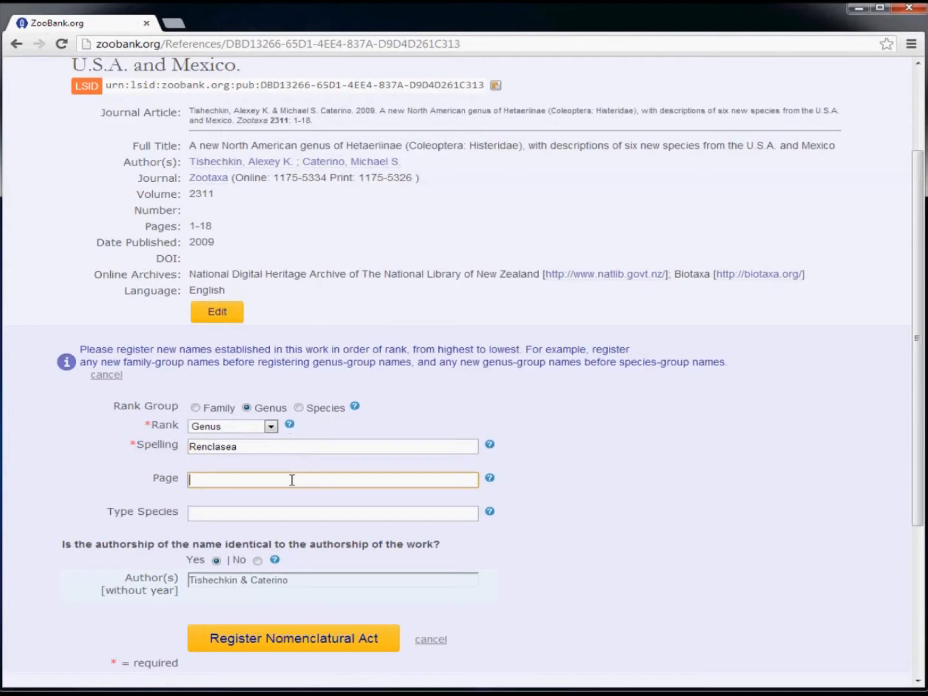
type("2")
left_click(243, 514)
type("Re")
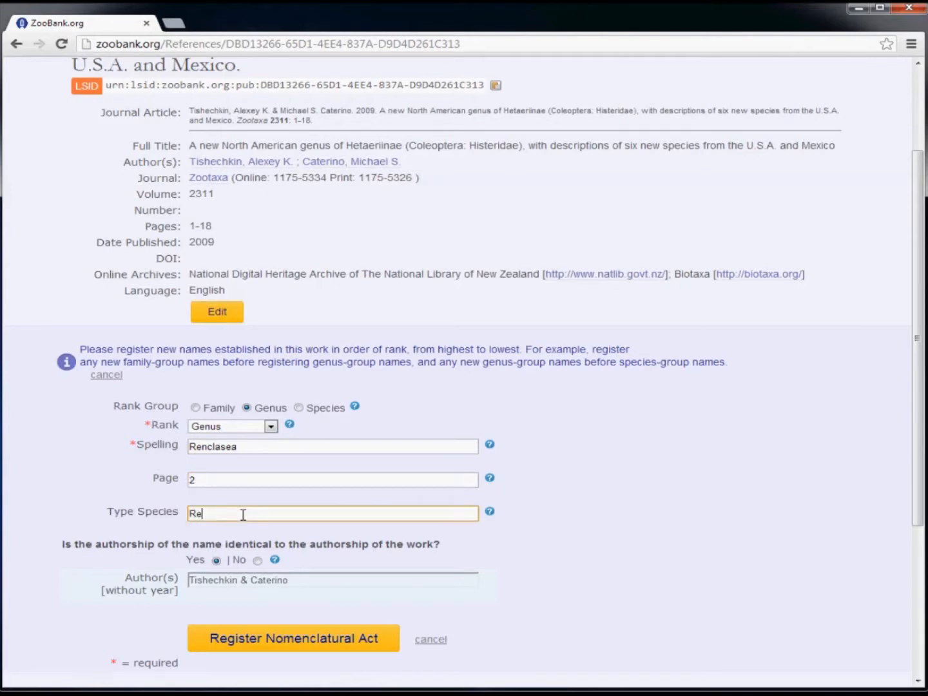
type("nclasea skelleyi")
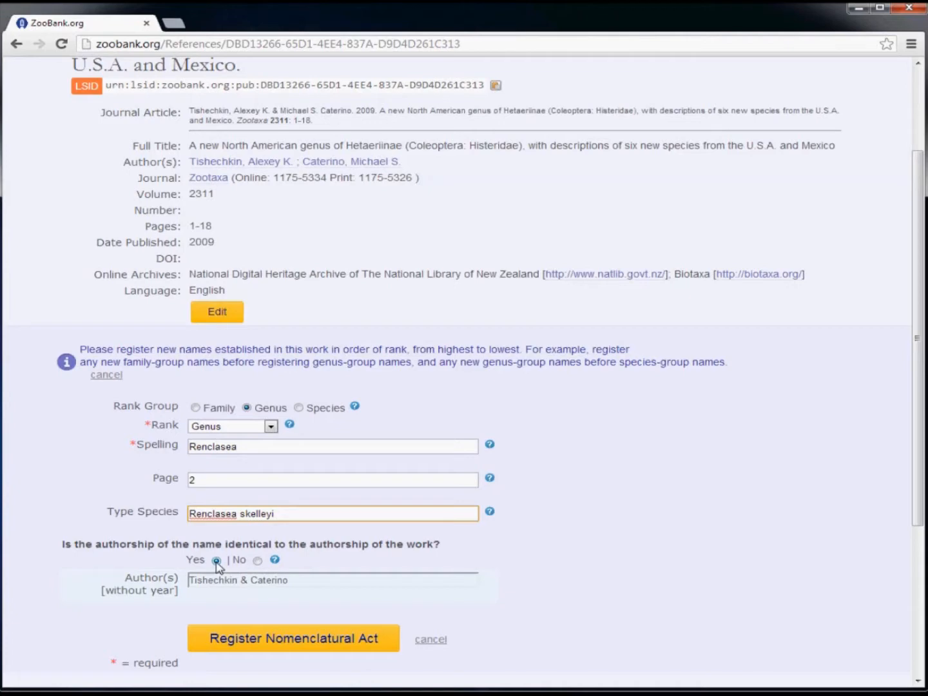
left_click(255, 564)
left_click_drag(296, 580, 243, 581)
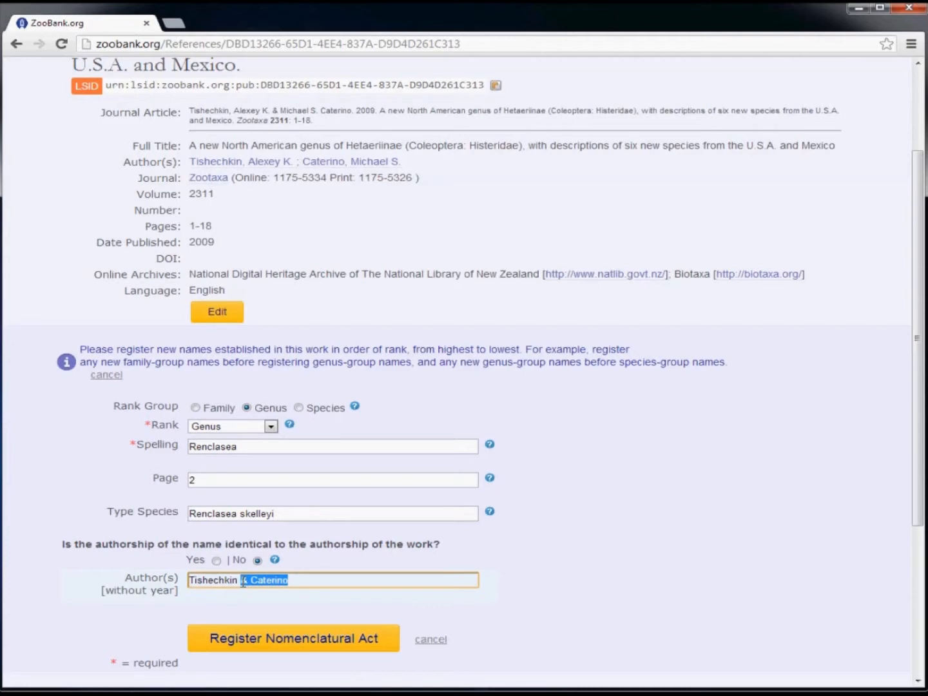
left_click(217, 560)
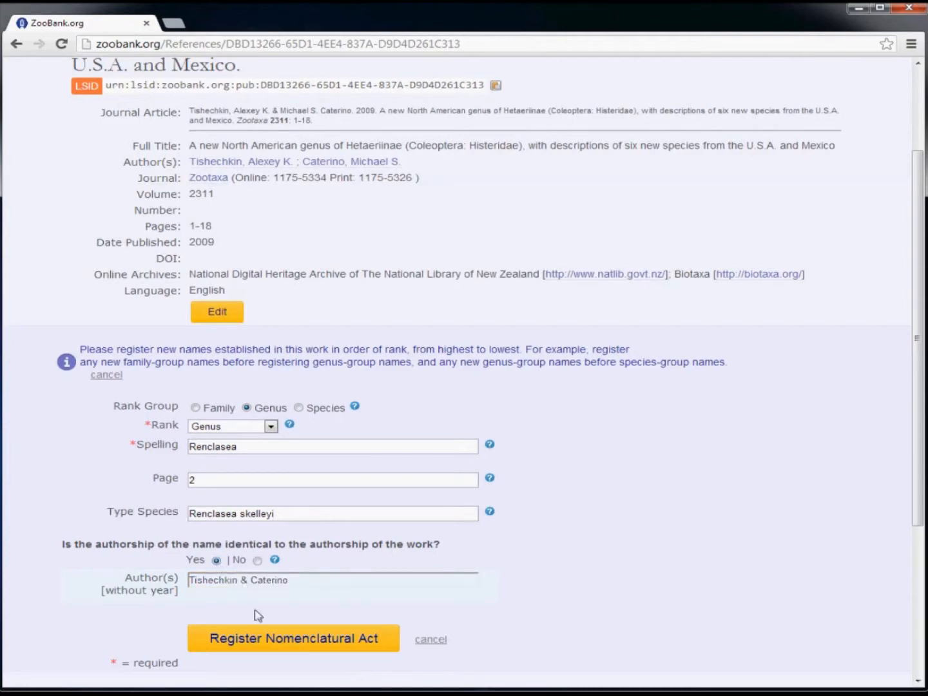
Register the nomenclatural act for the genus Renclasea
left_click(275, 639)
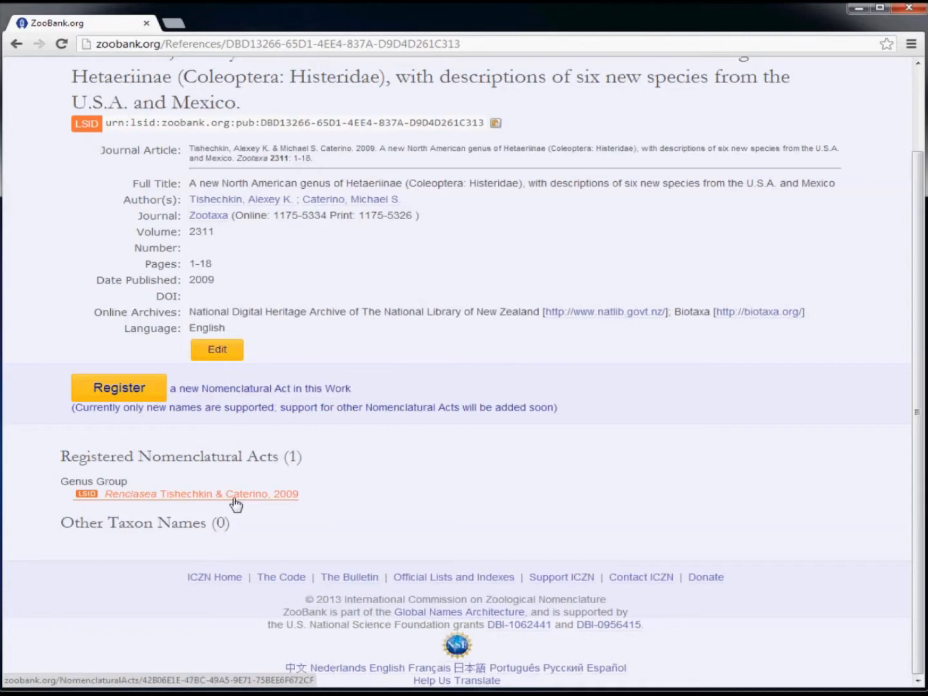
Start registering another nomenclatural act at species rank and confirm Renclasea 2009 as its parent genus
left_click(132, 391)
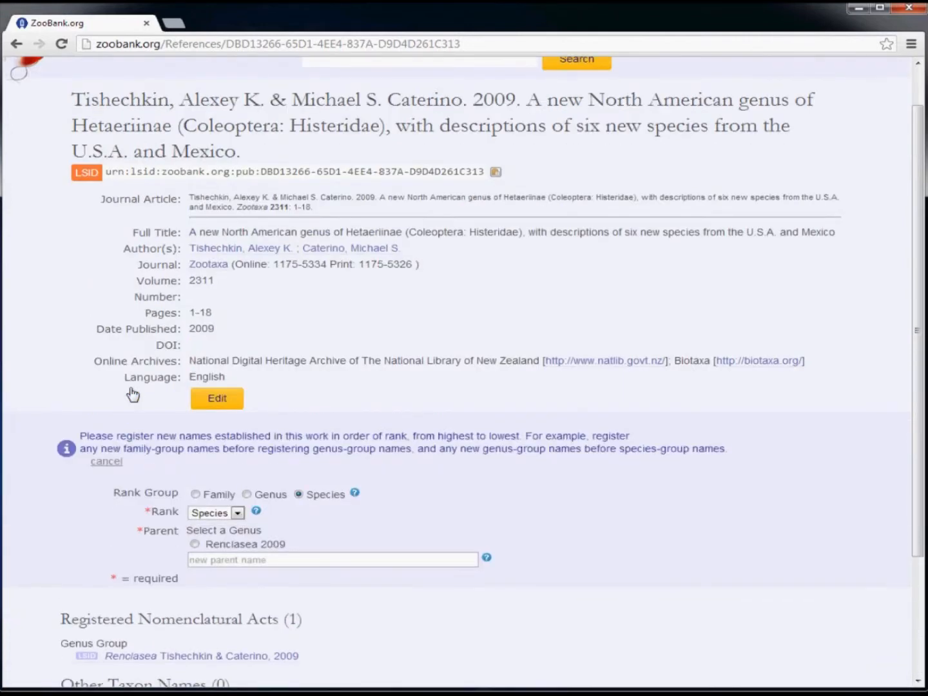
left_click(203, 561)
type("Renclasea")
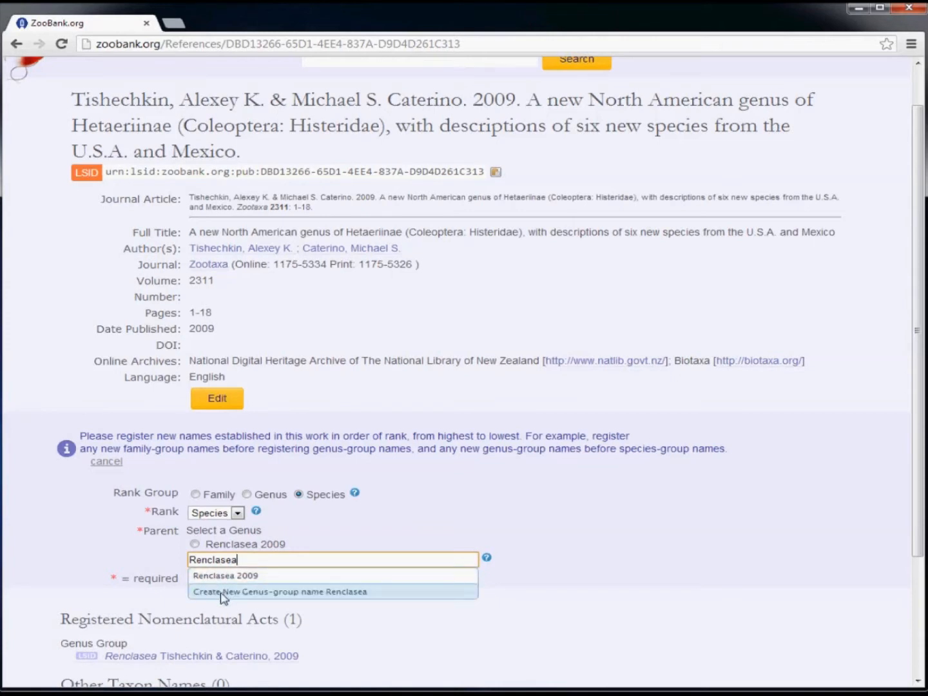
left_click(195, 545)
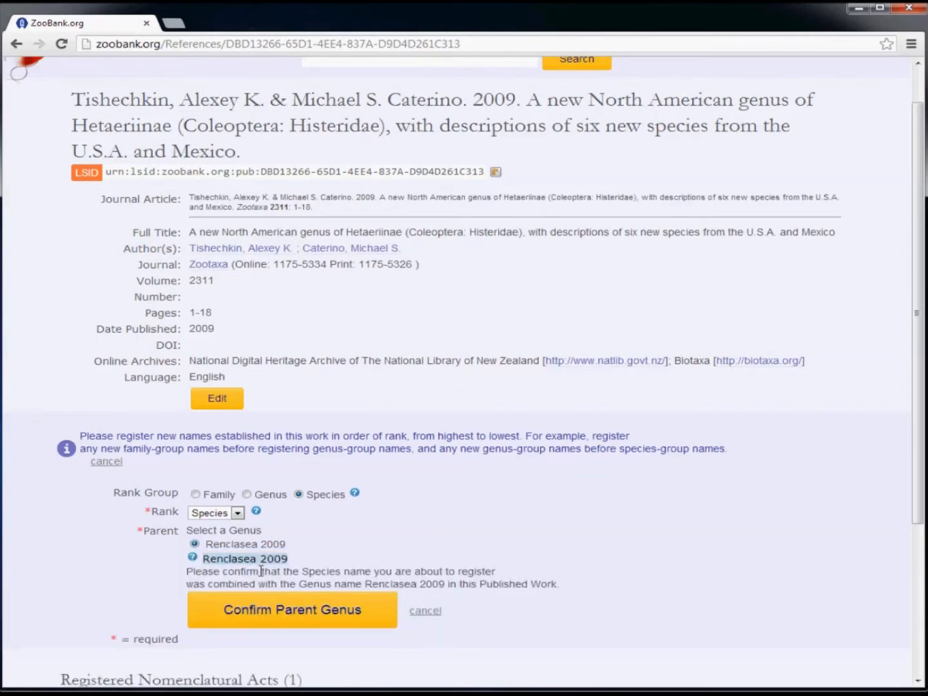
left_click(274, 611)
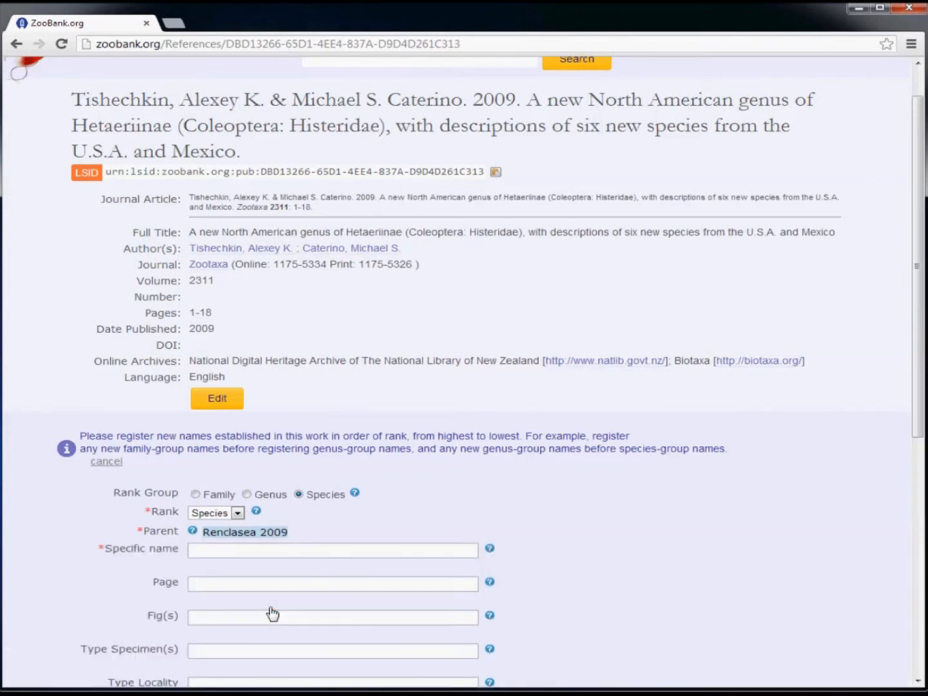
Set the specific name to skelleyi, the page to 4 and the figures to "Figs. 1, 3, 4"
left_click(223, 551)
type("skel")
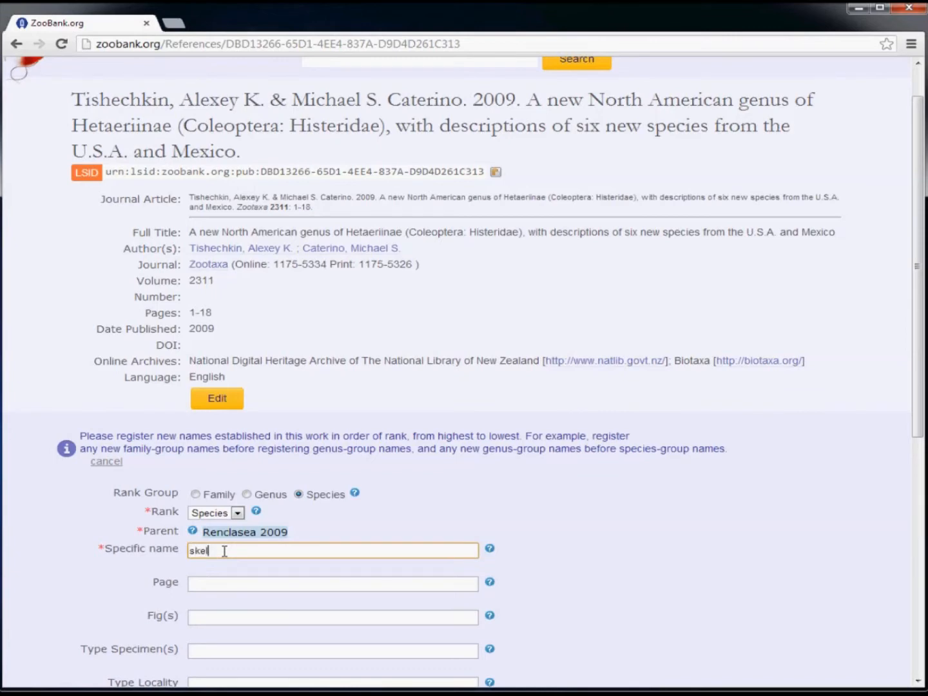
type("leyi")
left_click(213, 582)
type("4")
left_click(217, 618)
type("Figs")
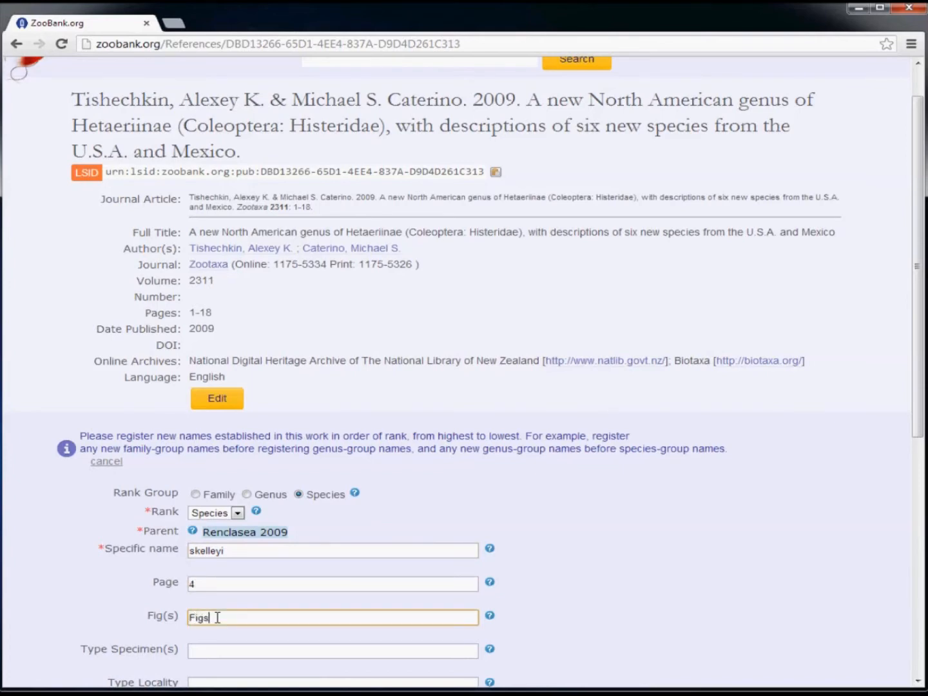
type(". 1, 3, 4")
Enter "Florida State Collection of Arthropods, Gainesville (FSCA)" as the type specimen information
left_click(207, 648)
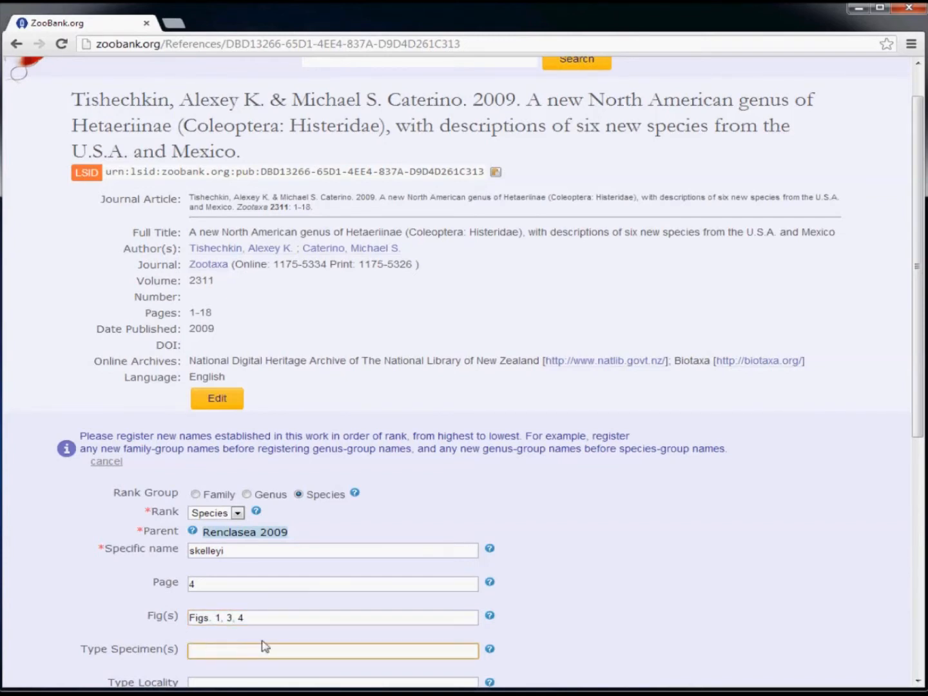
type("Florida State Collection of Arthropods")
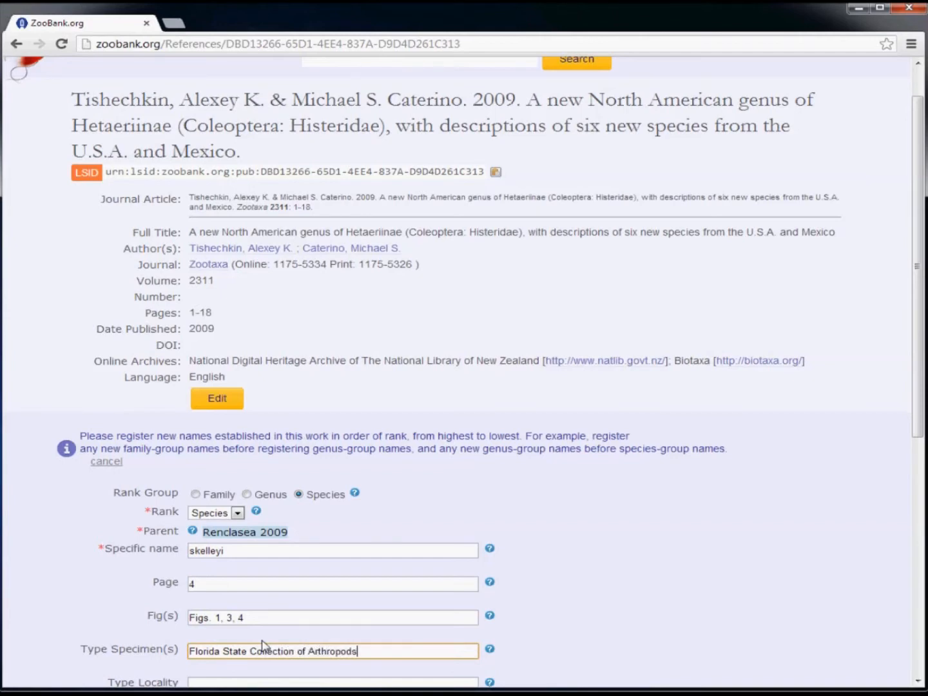
type(", Gainesville (FSCA)")
Enter the type locality "Florida: Levy Co. 4.0 mi SW Archer" and register the skelleyi nomenclatural act
left_click_drag(920, 348, 922, 453)
left_click(203, 493)
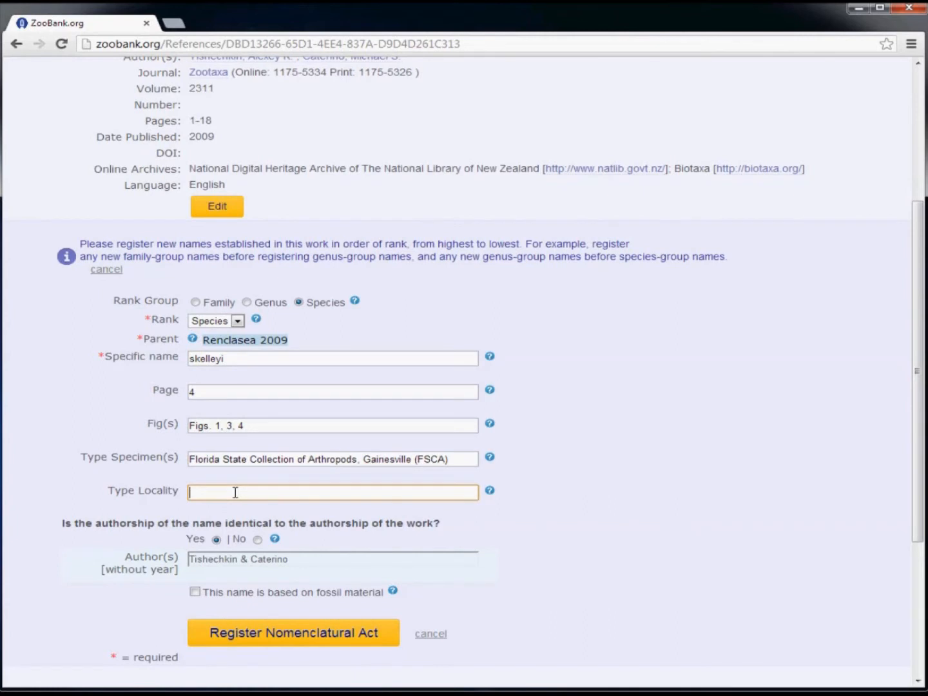
type("Florida: Levy Co. 4.0 mi SW Arch")
type("er")
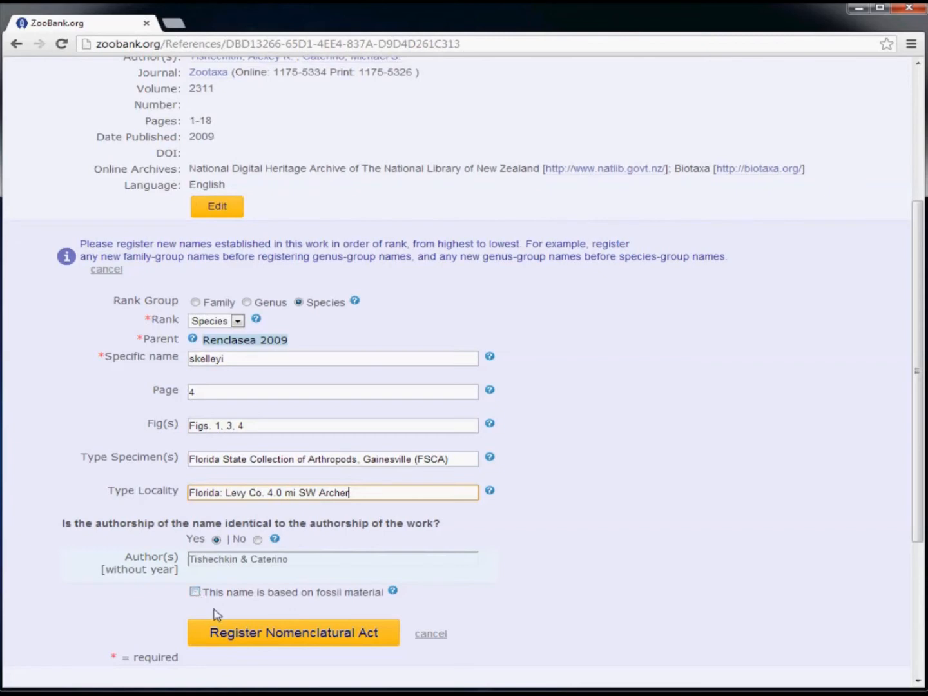
left_click(238, 636)
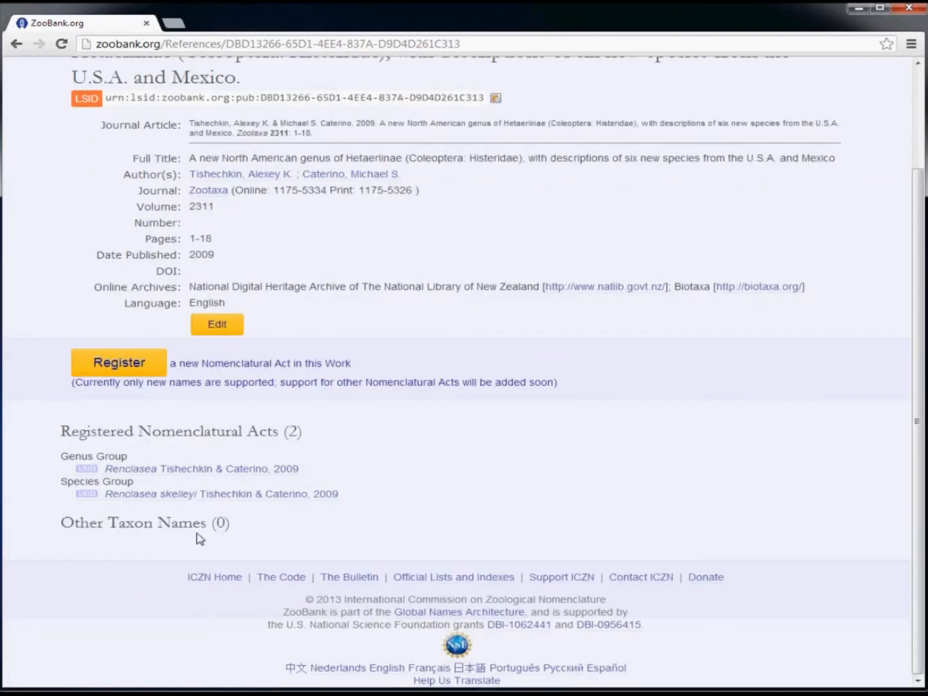
Begin a second species registration in this work and confirm Renclasea 2009 as the parent genus
left_click(120, 363)
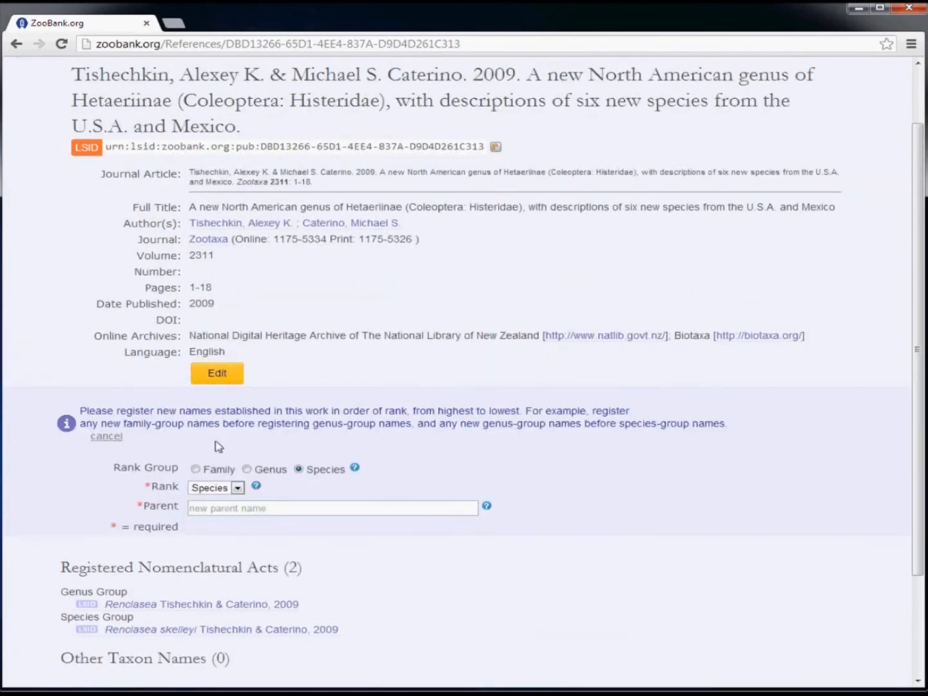
left_click(195, 519)
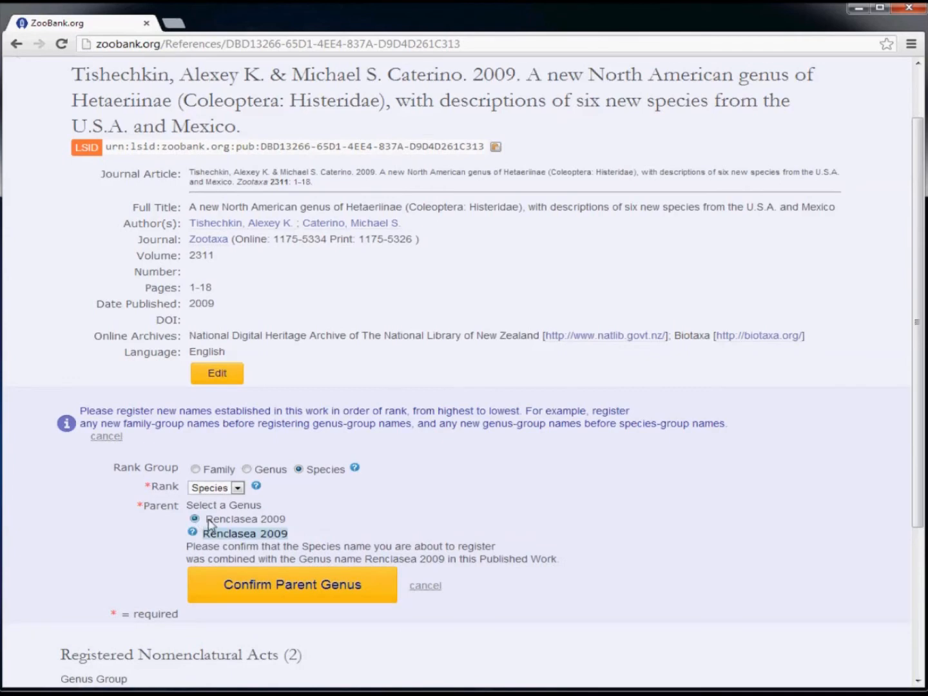
left_click(248, 587)
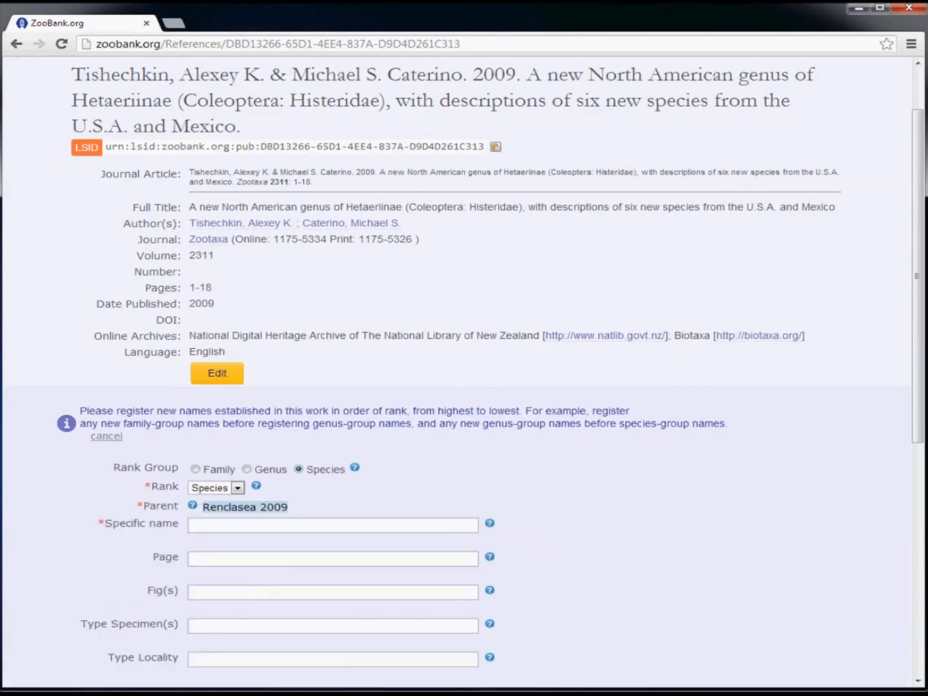
Set the specific name to helavai, the page to 9 and the figures to "Figs. 6, 7, 9"
left_click(306, 525)
type("he")
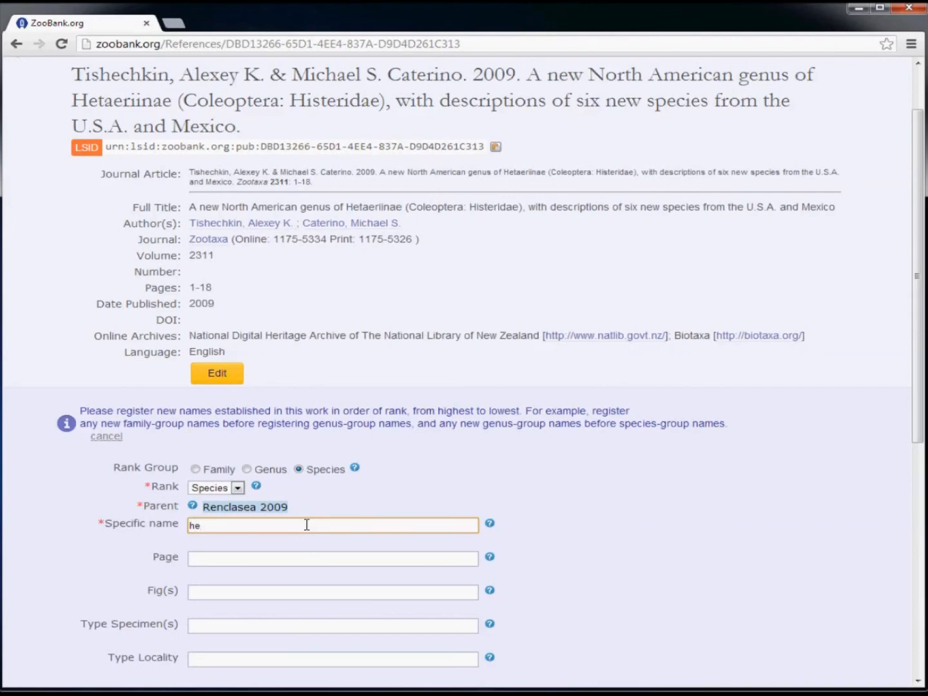
type("lavai")
left_click(261, 560)
type("9")
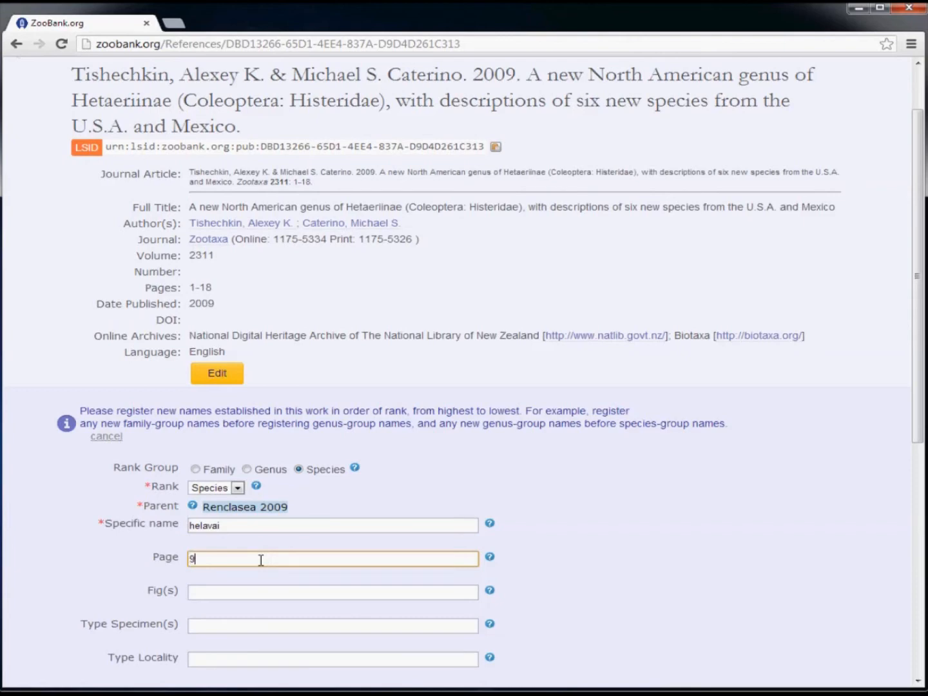
left_click(243, 593)
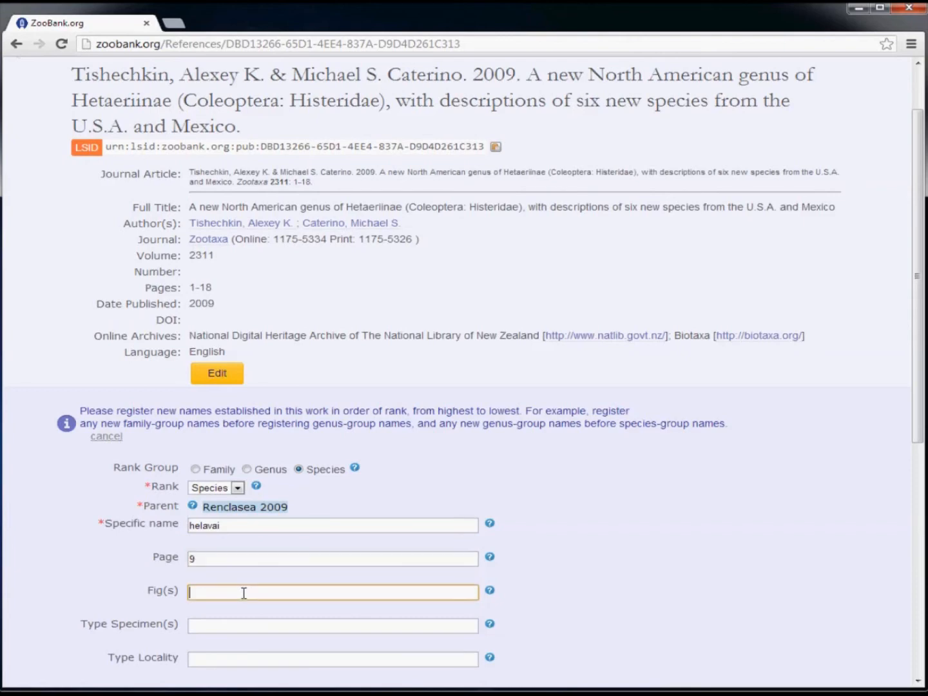
type("Figs. 6, 7, 9")
Enter "California Academy of Sciences, San Francisco (CAS)" as the type specimen information for helavai
left_click(228, 627)
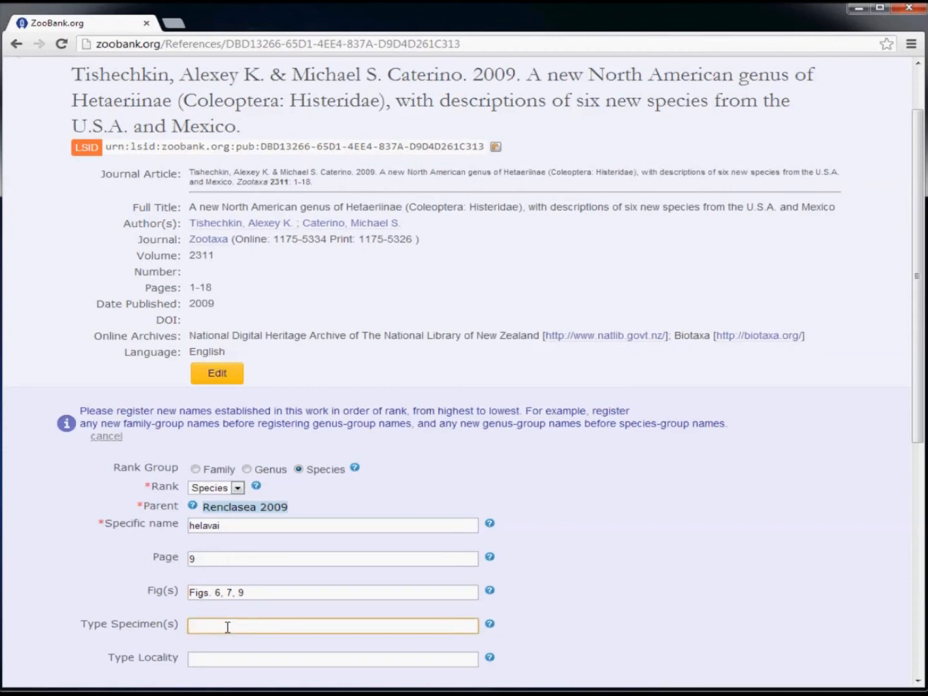
type("California Academy of Sciences")
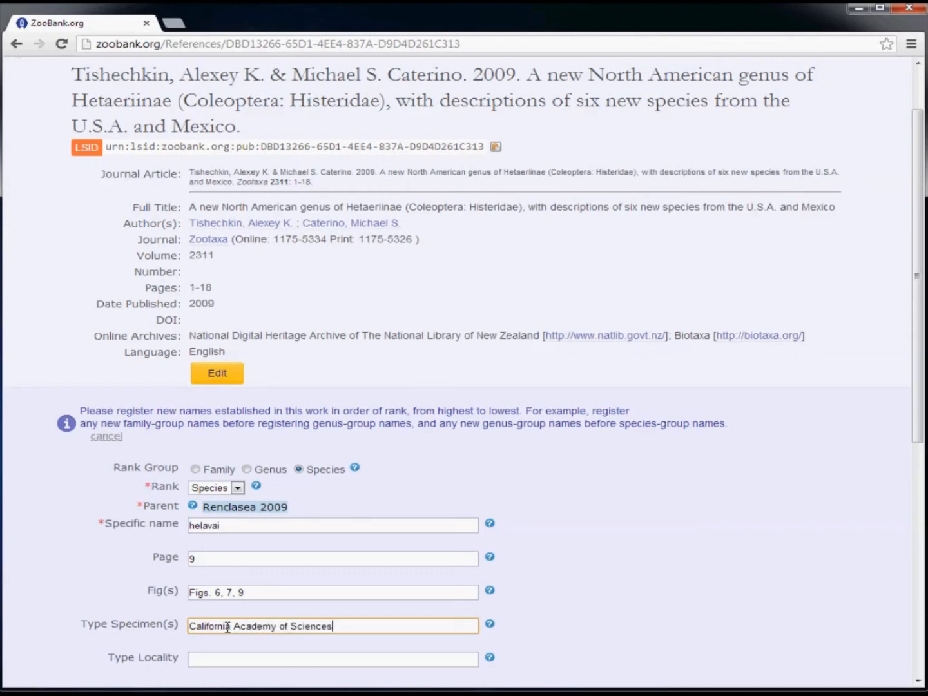
type(", San Francisco (CAS)")
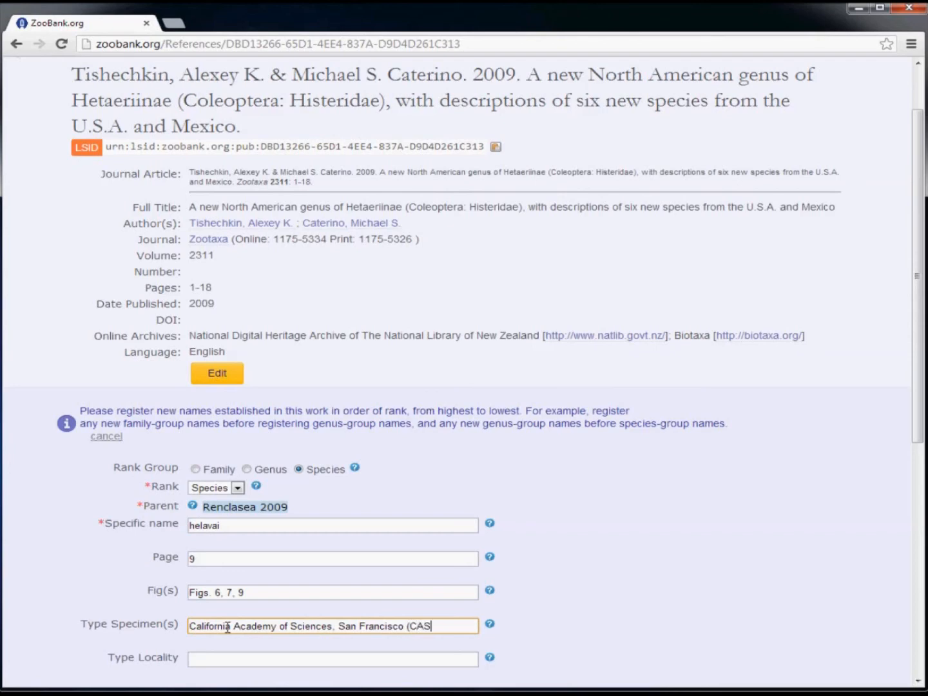
Enter "Tuscon, Arizona" as the type locality for helavai
left_click(209, 658)
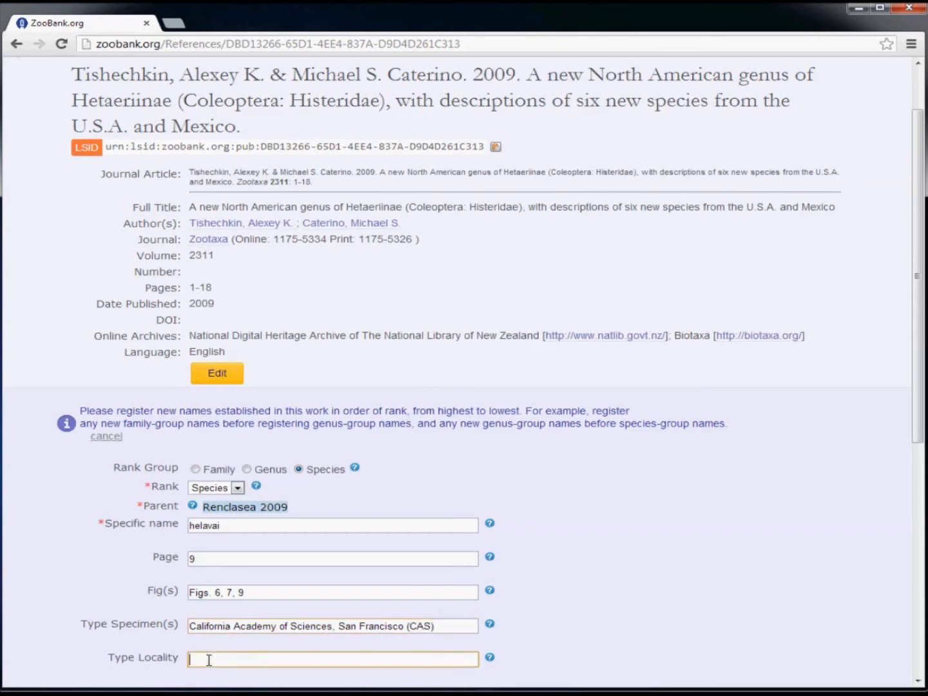
type("Tuscon, Arizona")
Consult the help on names based on fossil material, close it and register the helavai nomenclatural act
left_click_drag(918, 409, 920, 506)
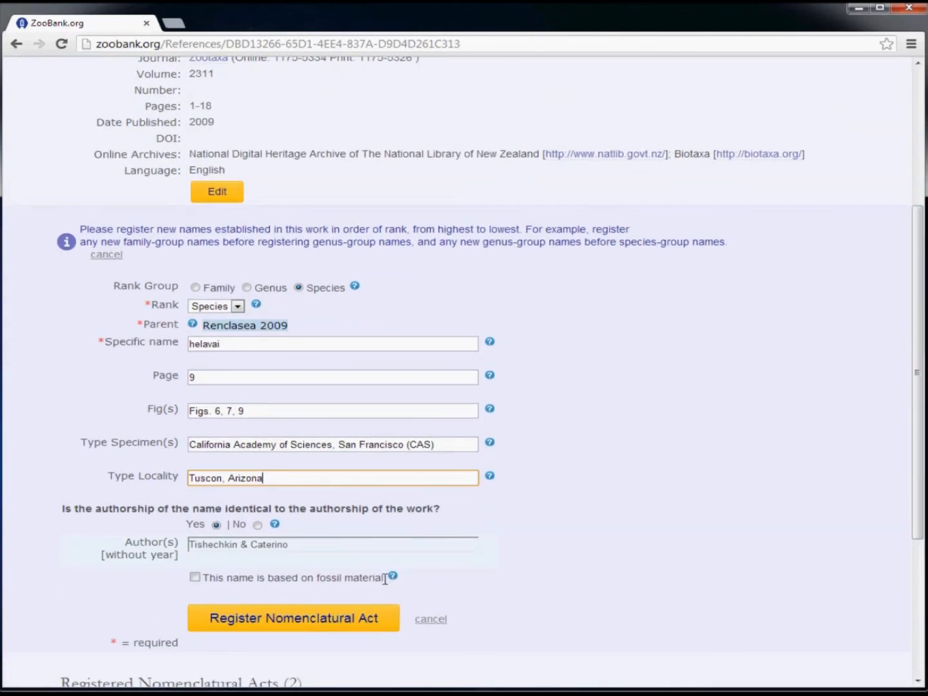
mouse_move(394, 580)
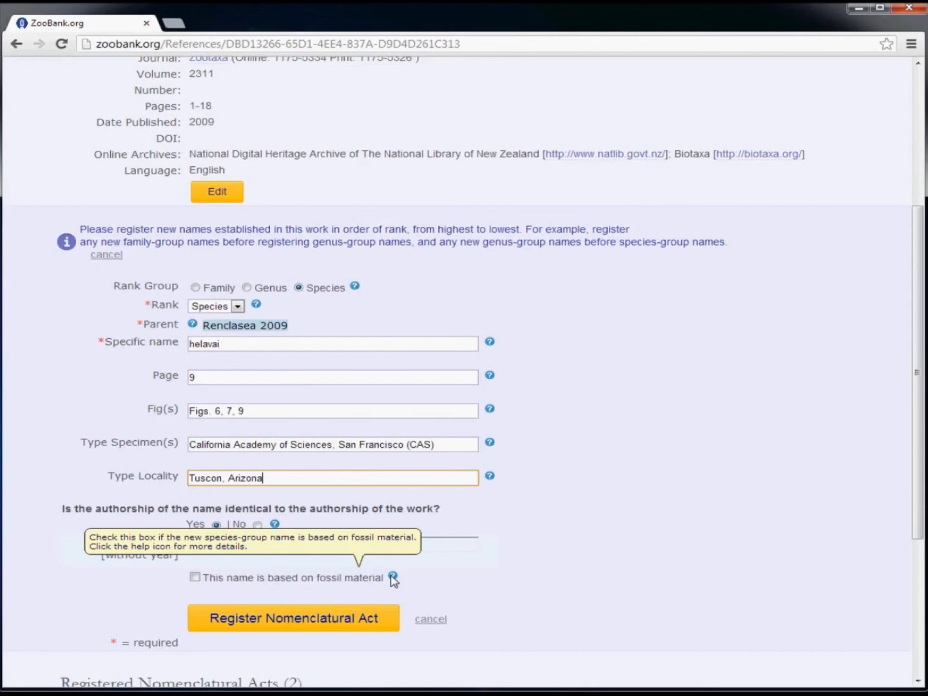
left_click(393, 577)
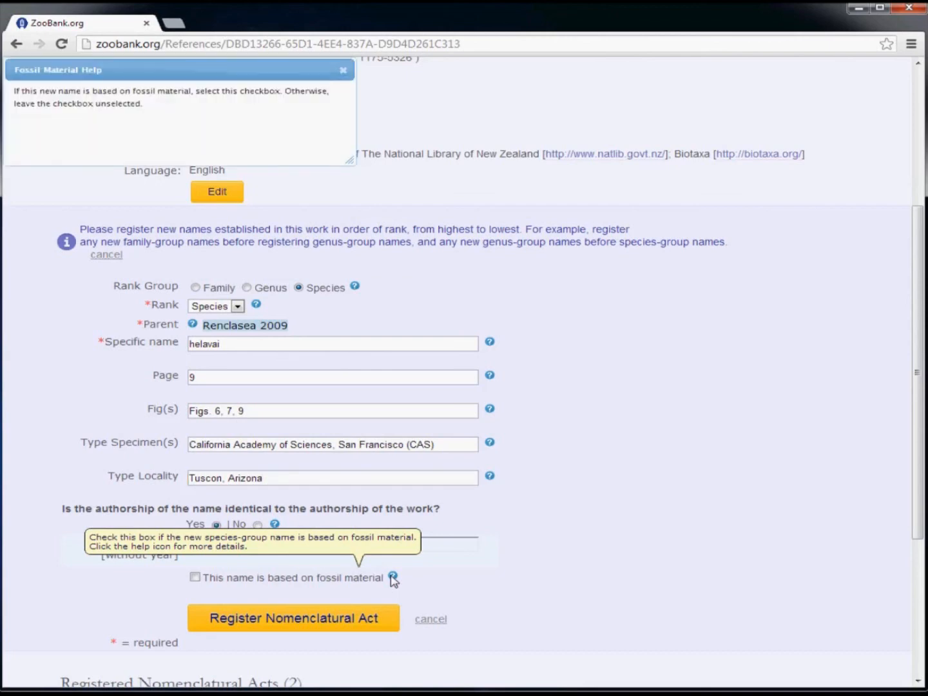
left_click(342, 72)
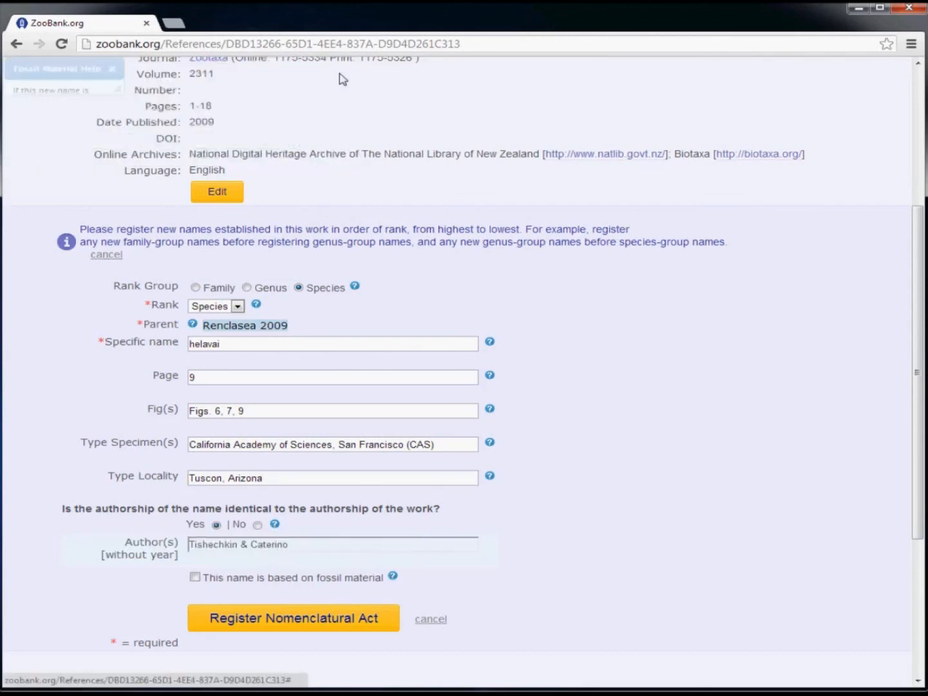
left_click(314, 623)
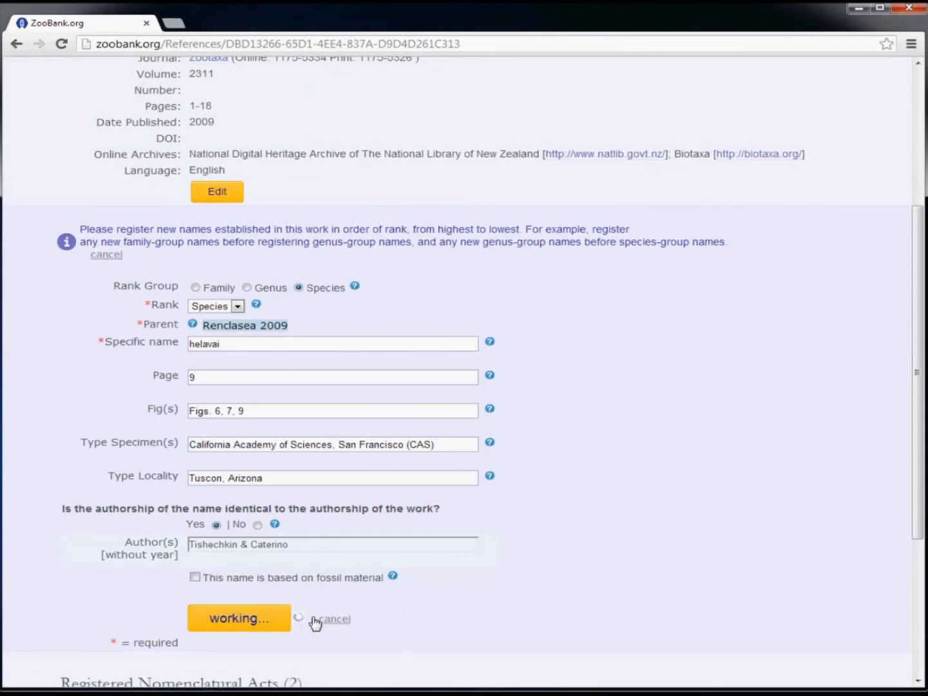